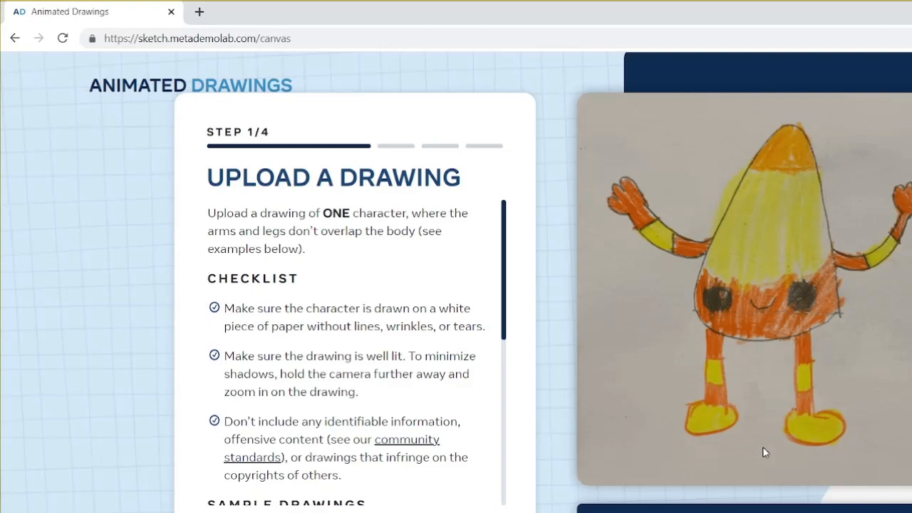
Upload the photo 20220206_155244 from Downloads as the drawing
click(782, 508)
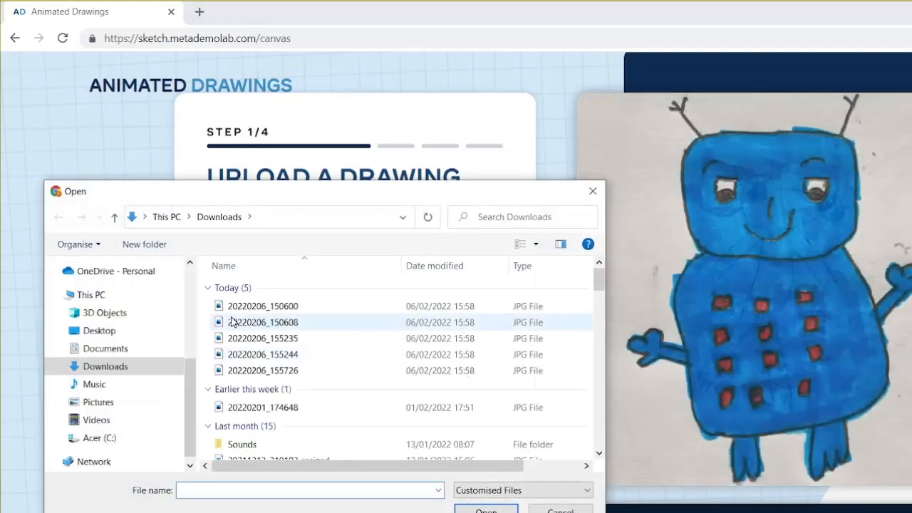
click(251, 360)
double_click(251, 355)
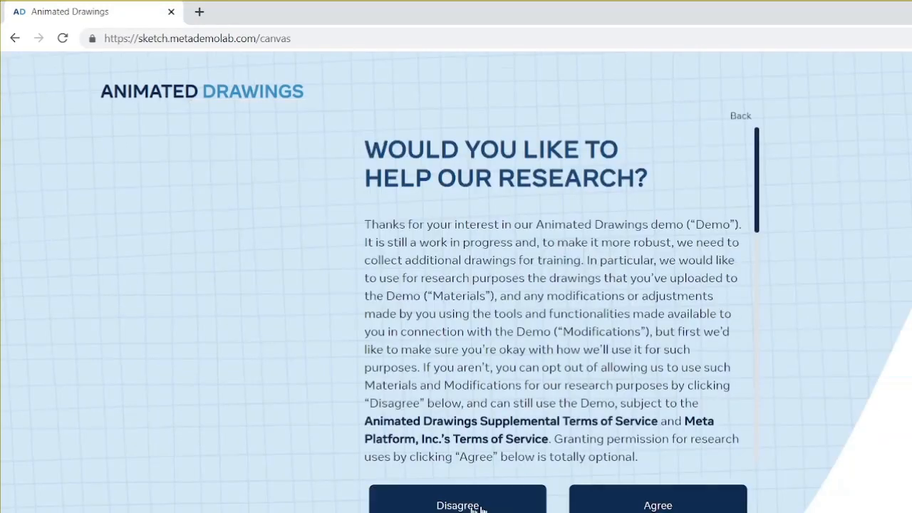
Decline research sharing and stretch the crop box left, right and down to cover both arms and feet
click(460, 508)
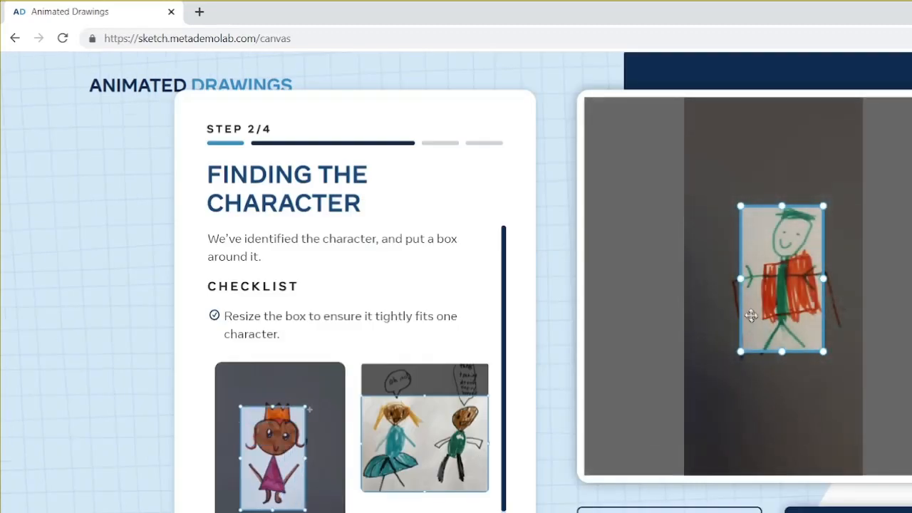
drag(741, 279, 725, 280)
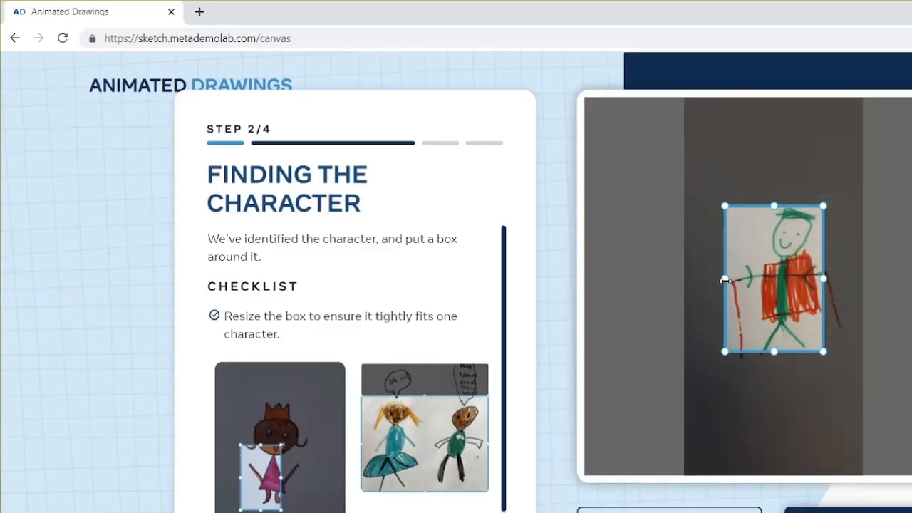
drag(823, 279, 849, 279)
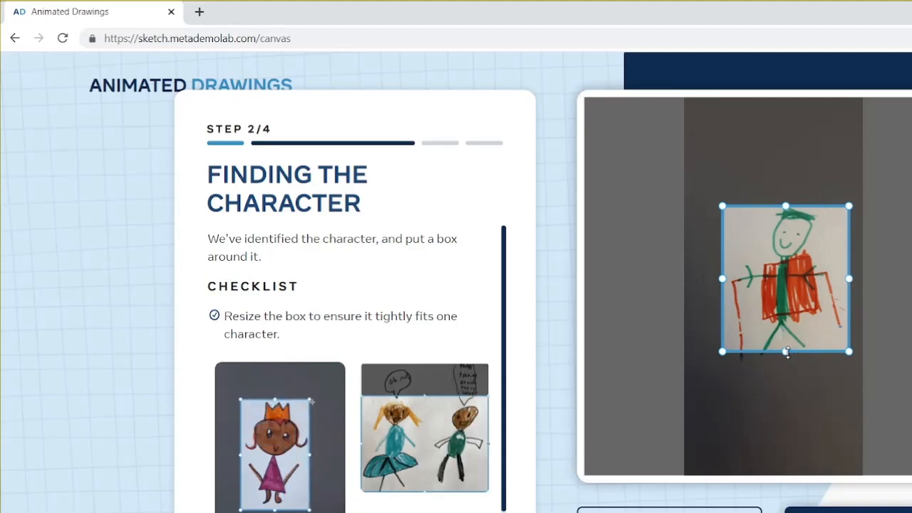
drag(787, 357, 787, 371)
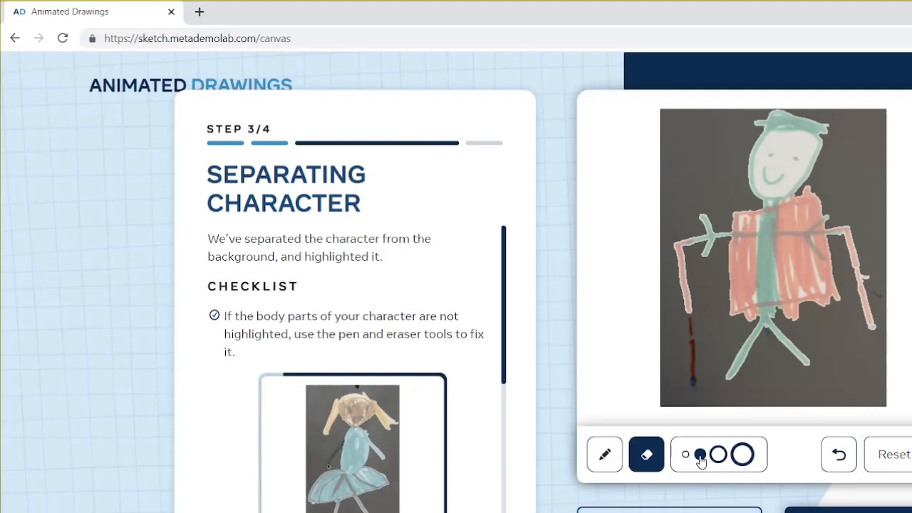
Switch to the pen tool for touching up the character mask
click(614, 457)
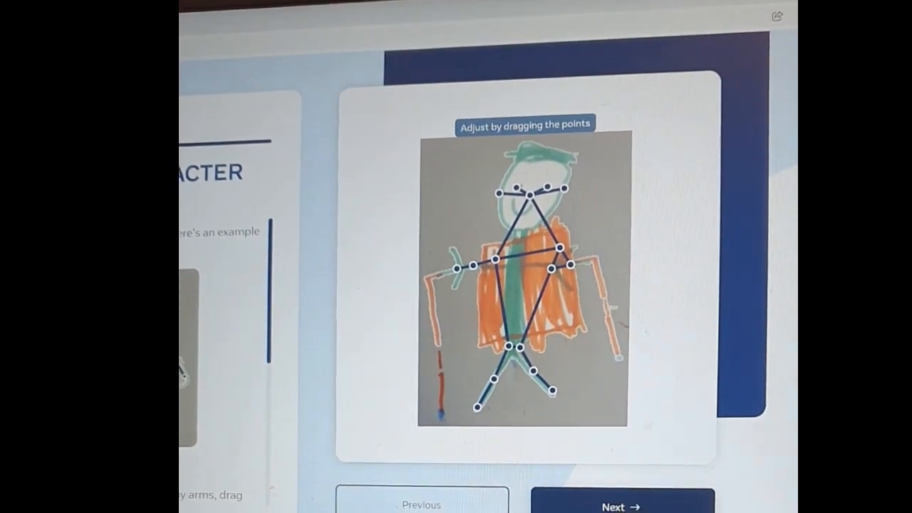
Accept the joint skeleton as placed and start generating the animation
click(552, 489)
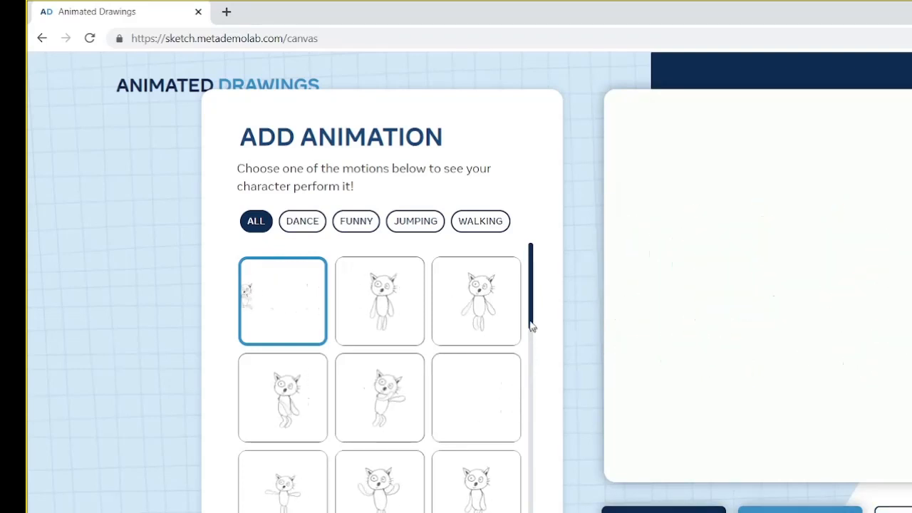
drag(532, 321, 530, 422)
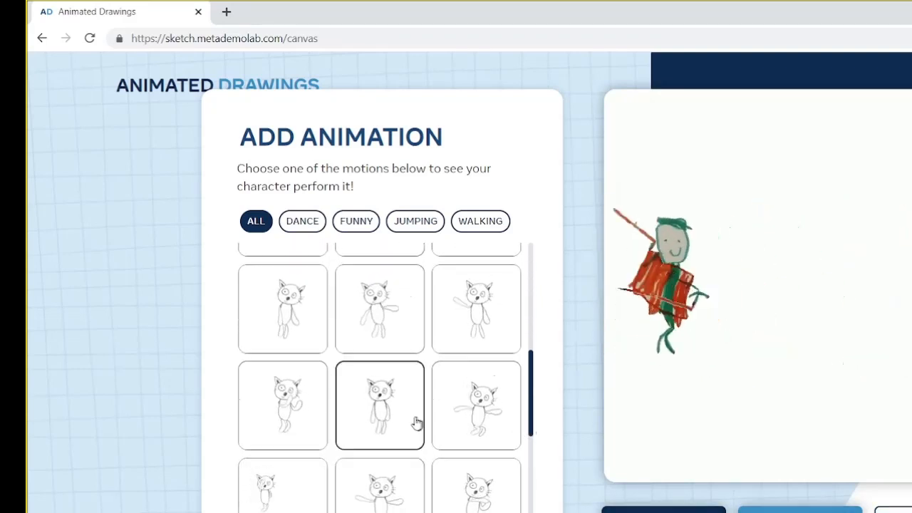
Apply the selected motion thumbnail to the character
click(415, 423)
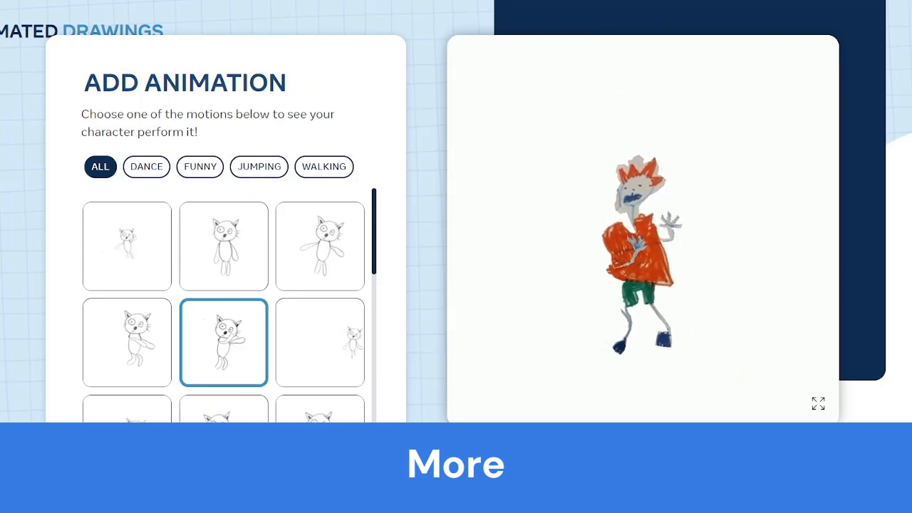